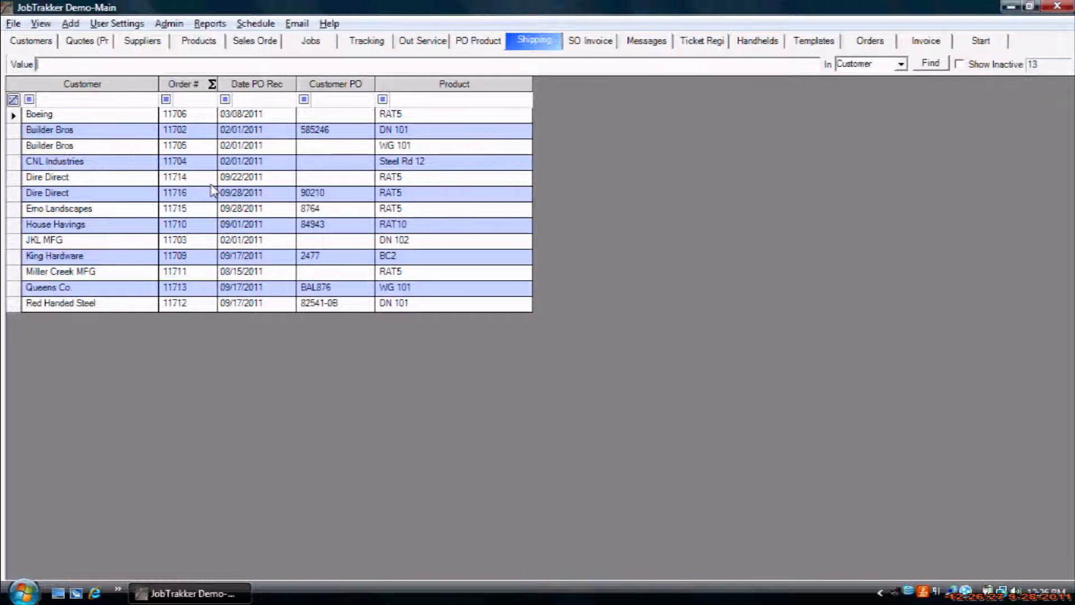
Filter the shipping list to customer POs containing 90 and open the Dire Direct sales order
left_click(12, 193)
left_click(323, 99)
type("90")
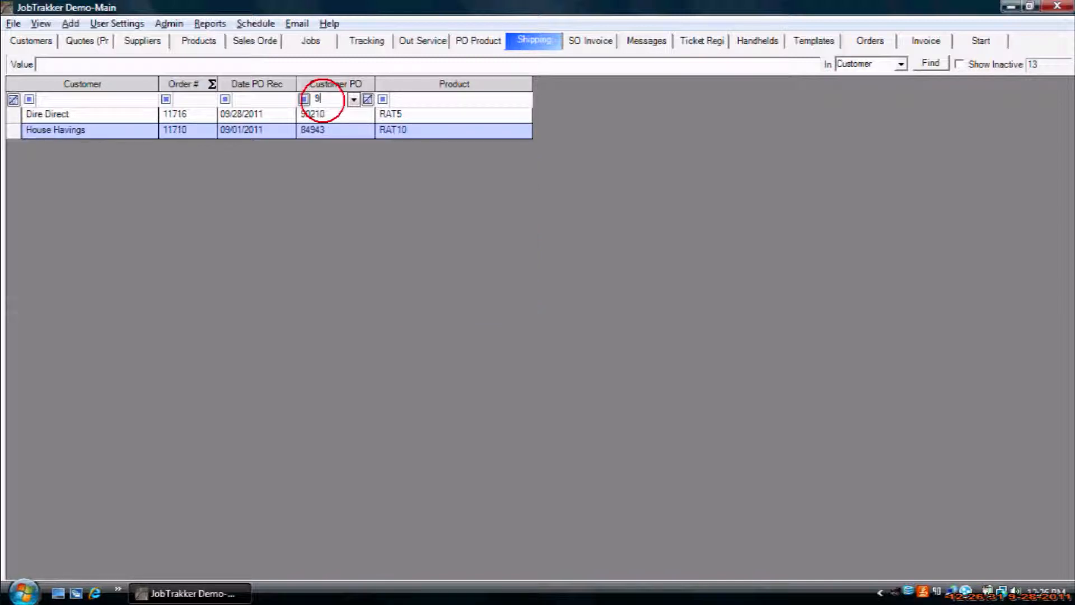
double_click(10, 115)
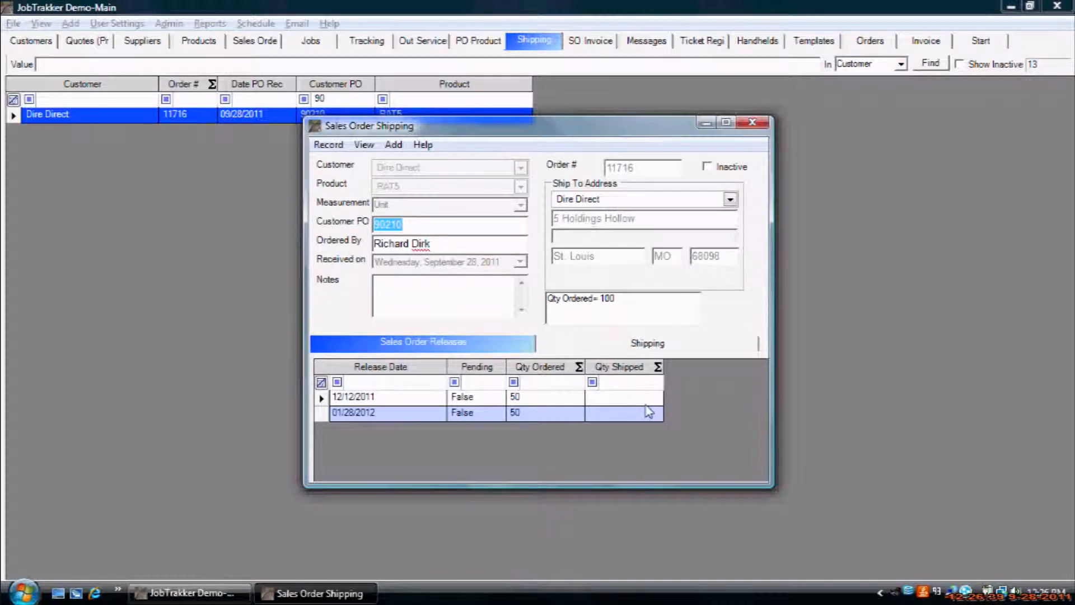
Add a shipment to the order with a quantity of 13 and a ship date of October 4, 2011
left_click(643, 342)
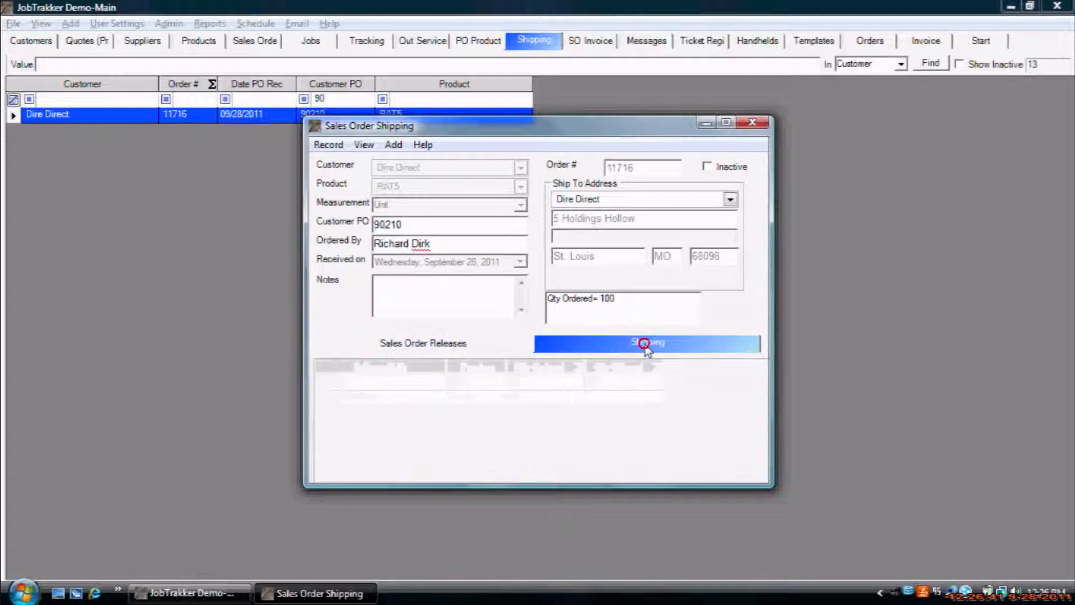
left_click(393, 145)
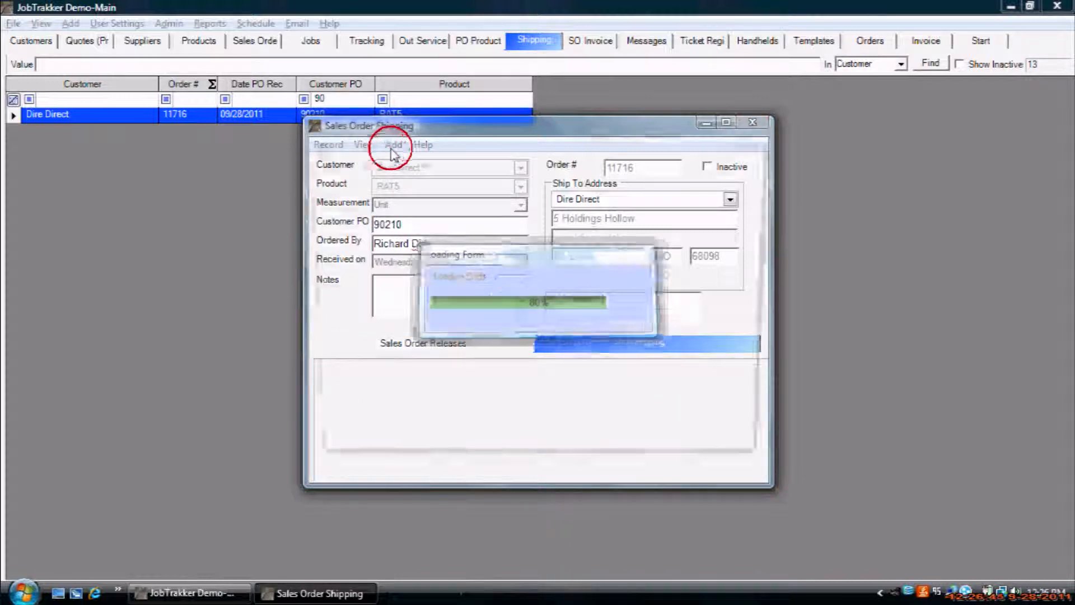
left_click(452, 264)
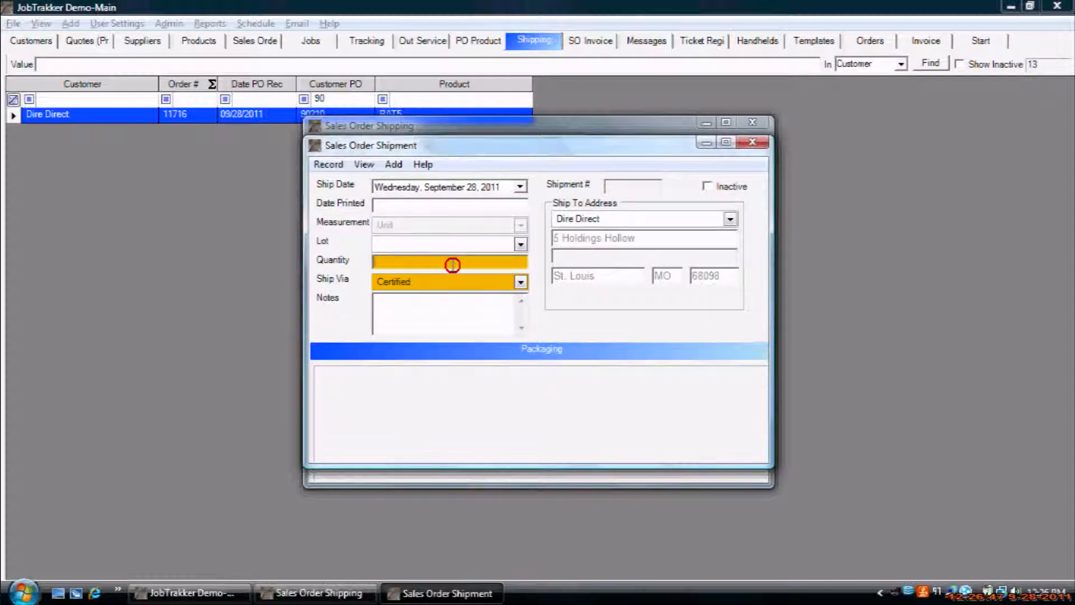
type("13")
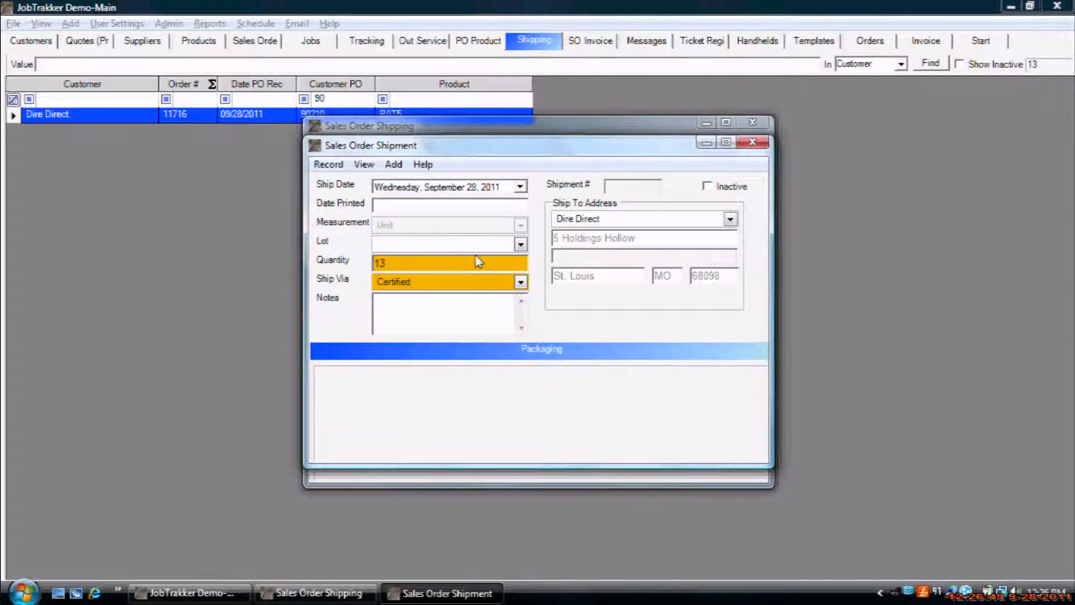
left_click(520, 187)
left_click(427, 292)
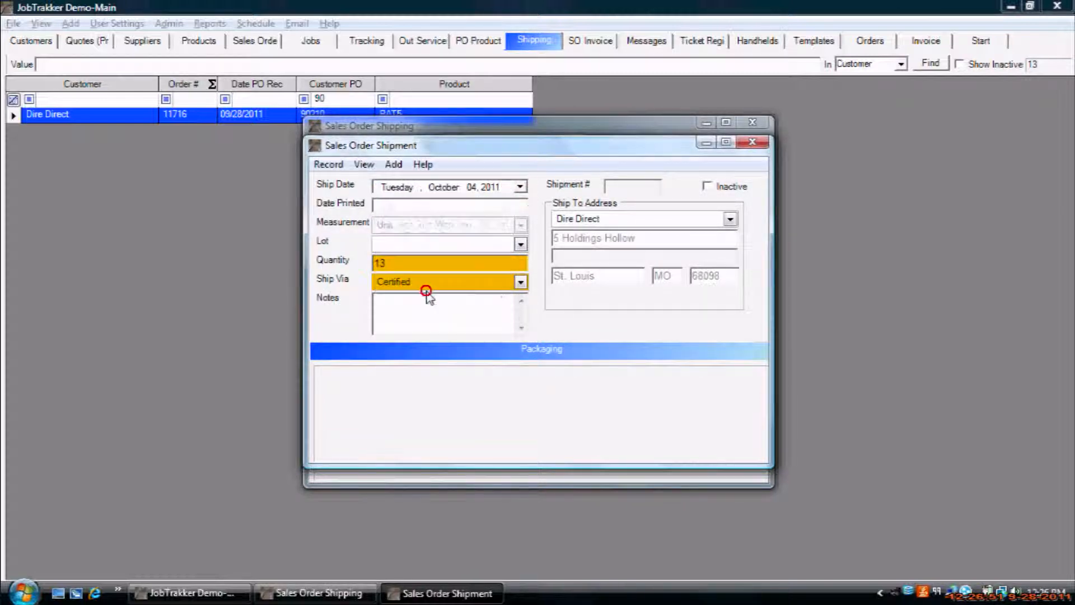
left_click(429, 319)
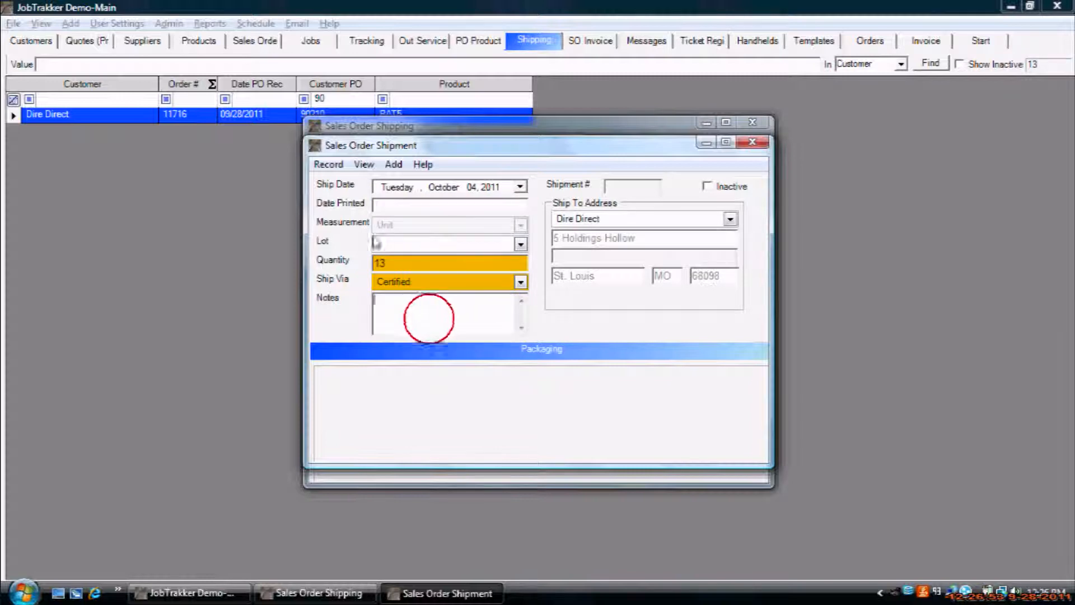
Add and save a packaging record for the shipment: Skids, quantity 2, weight 500 and price 13
left_click(394, 165)
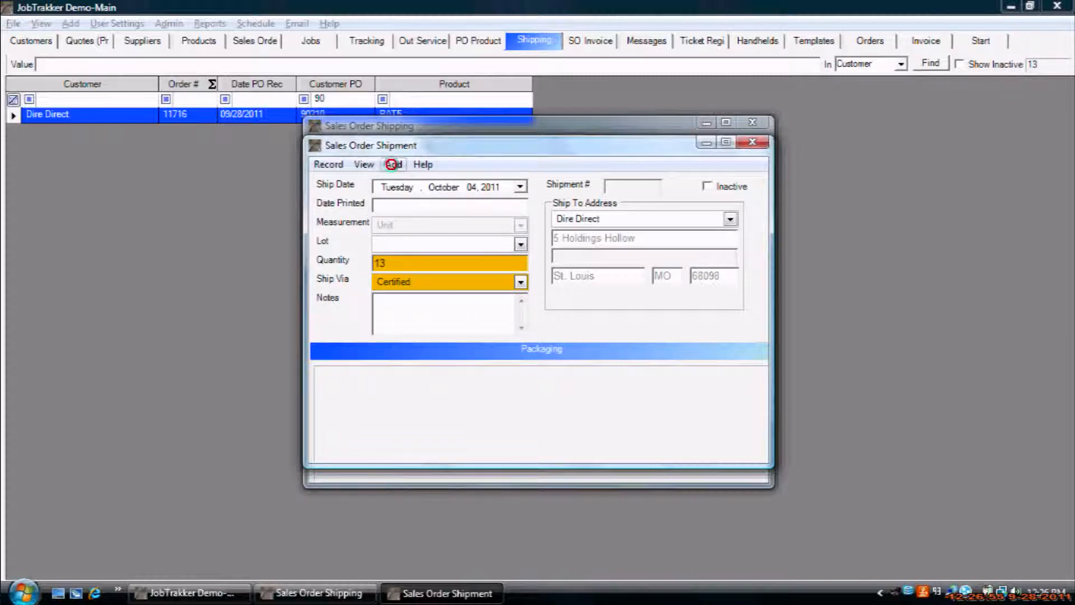
left_click(615, 265)
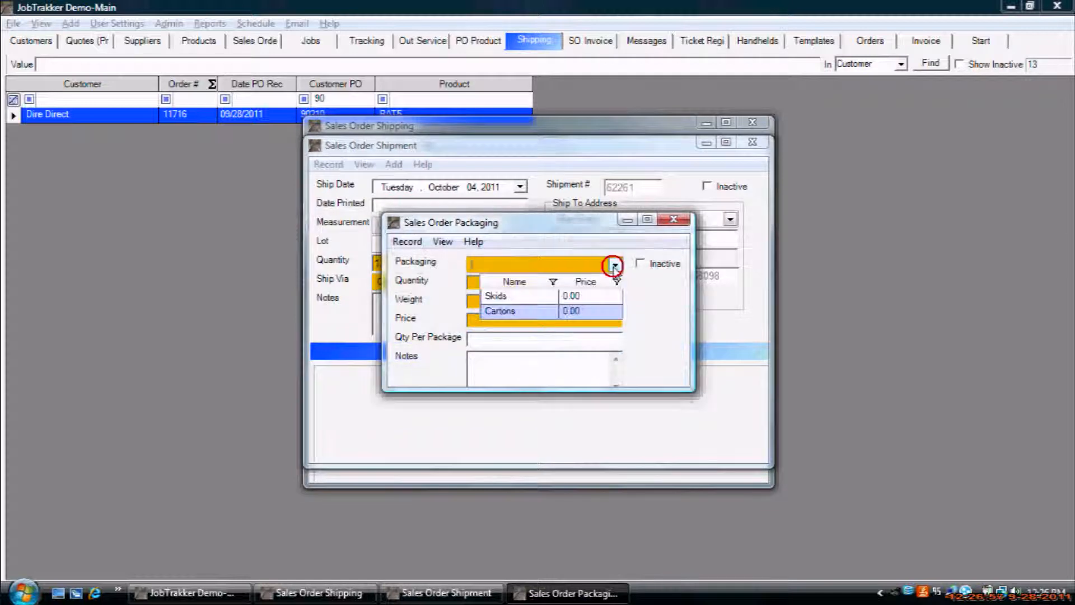
left_click(573, 299)
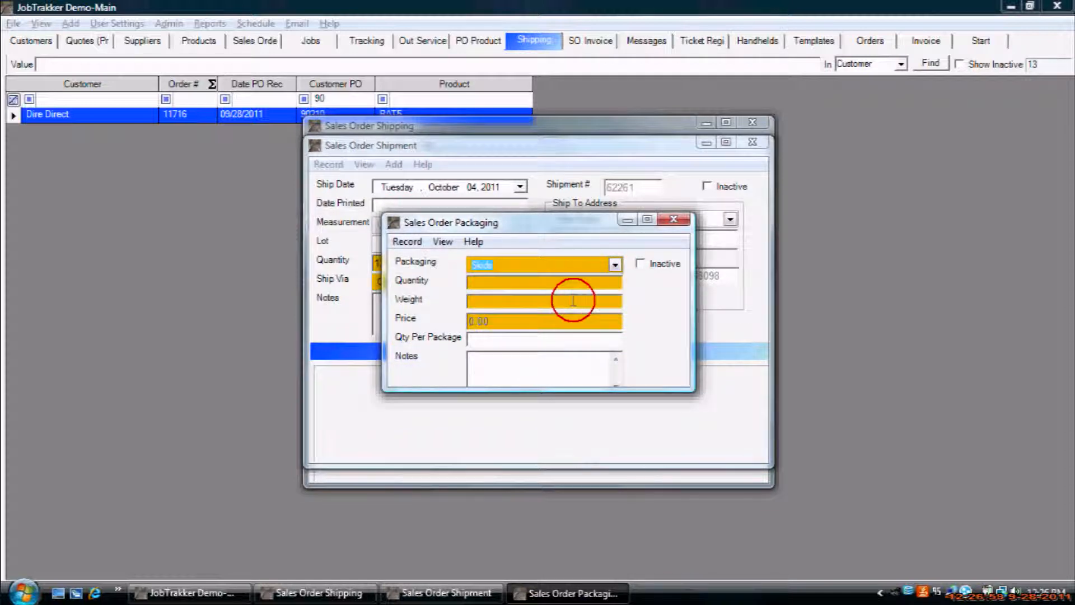
left_click(516, 283)
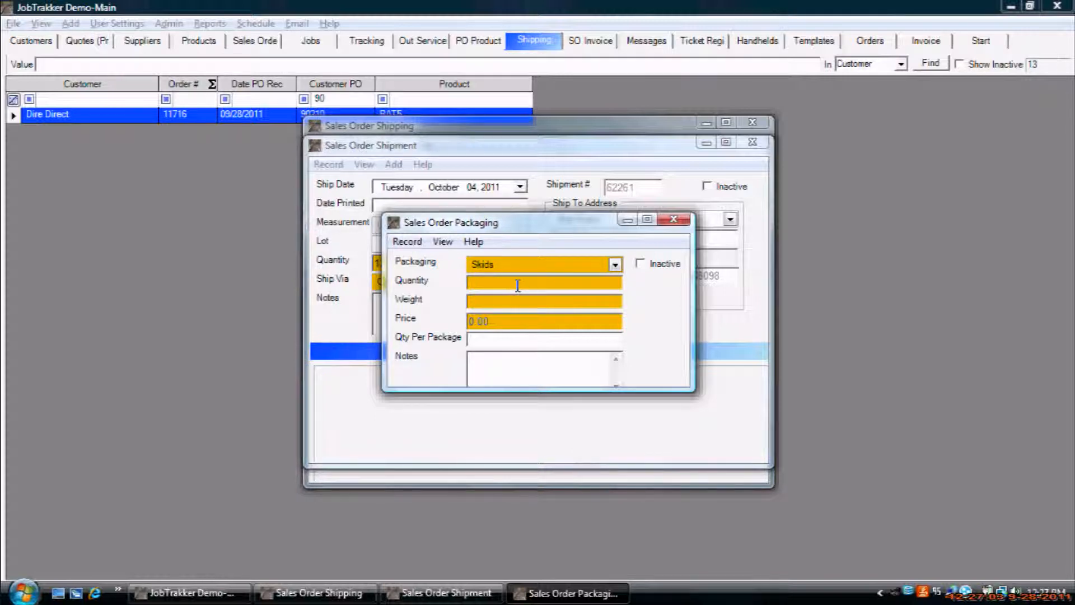
type("2")
left_click(522, 301)
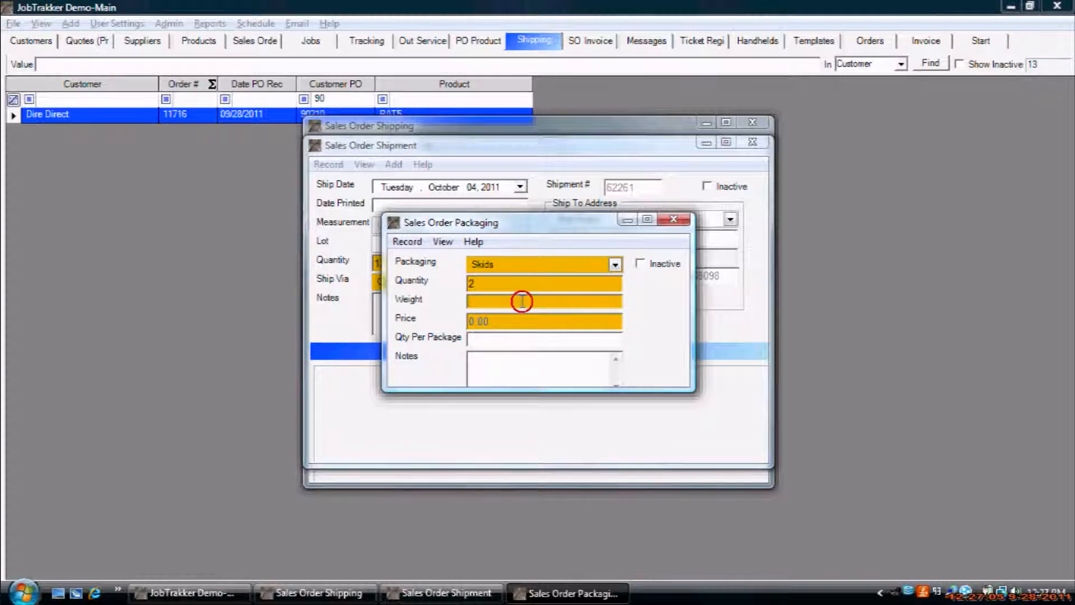
type("500")
left_click(528, 321)
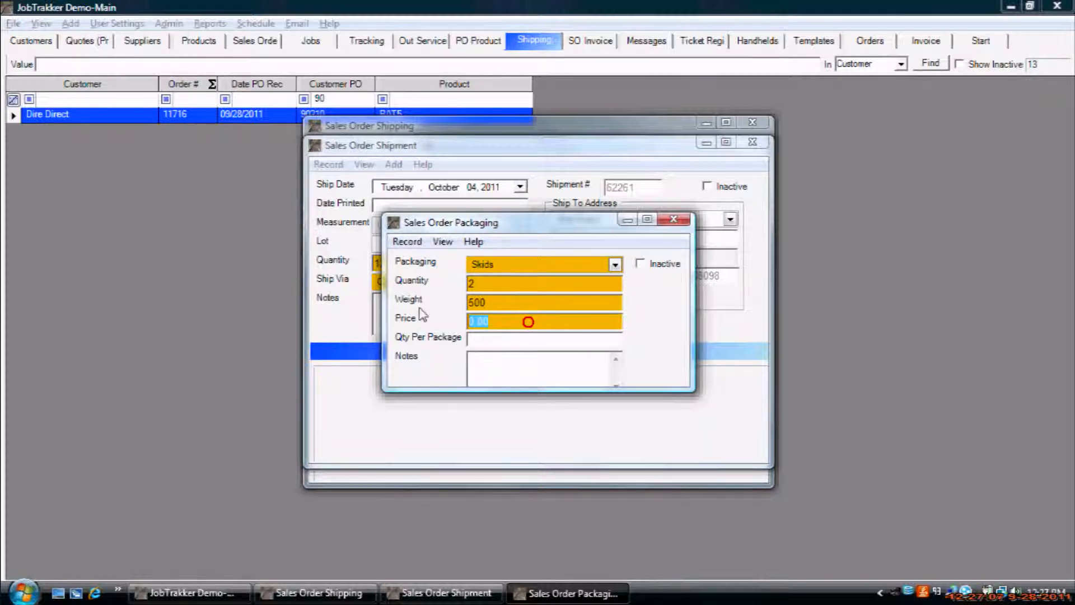
type("13")
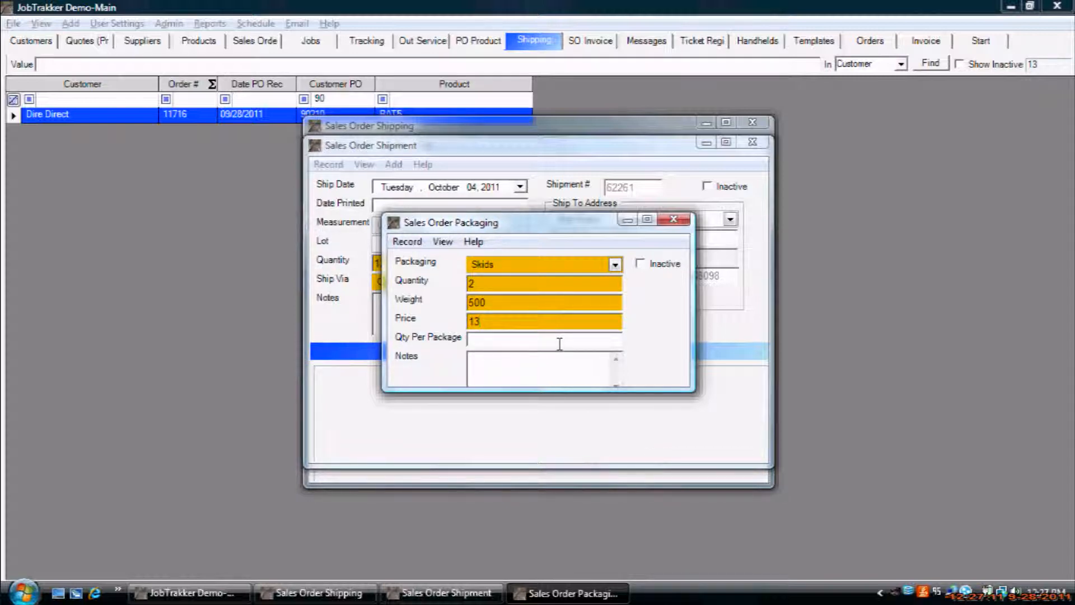
left_click(674, 219)
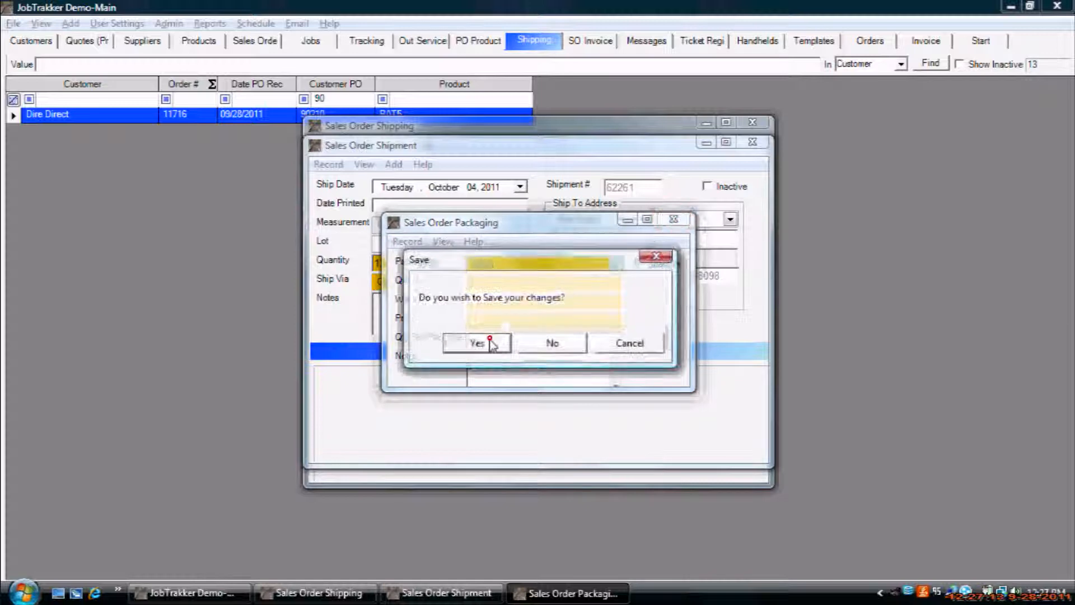
left_click(477, 342)
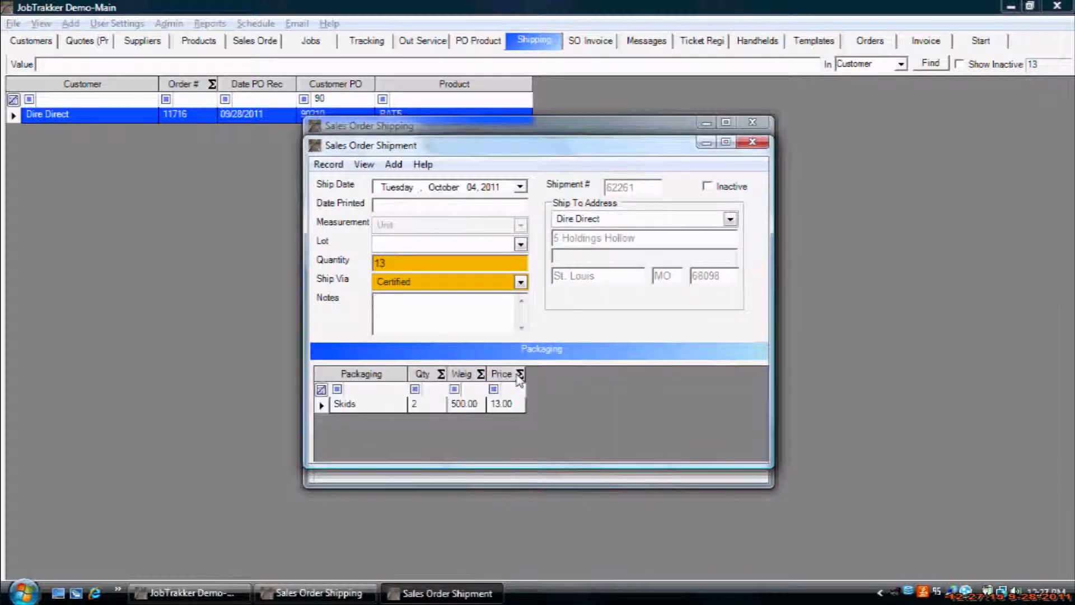
Check the shipment's record commands and available ship-to addresses, and close the shipment
left_click(336, 166)
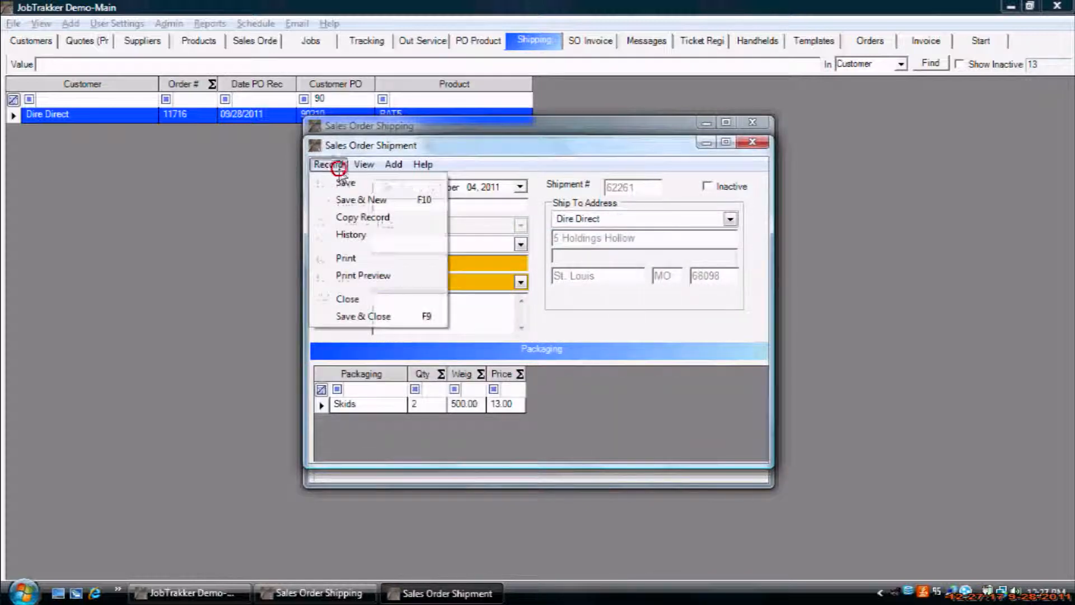
left_click(548, 162)
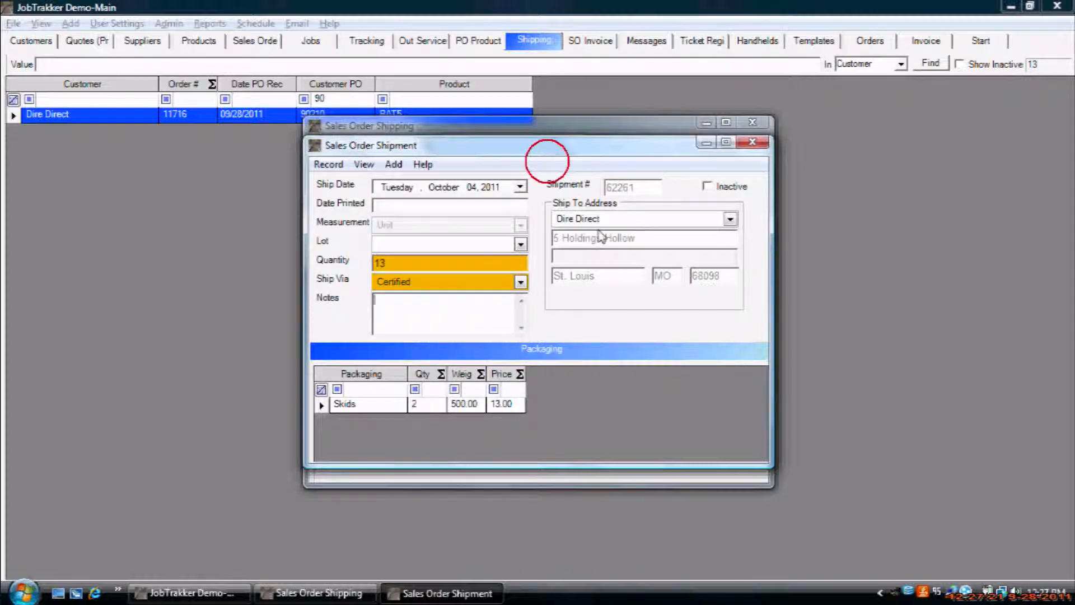
left_click(729, 220)
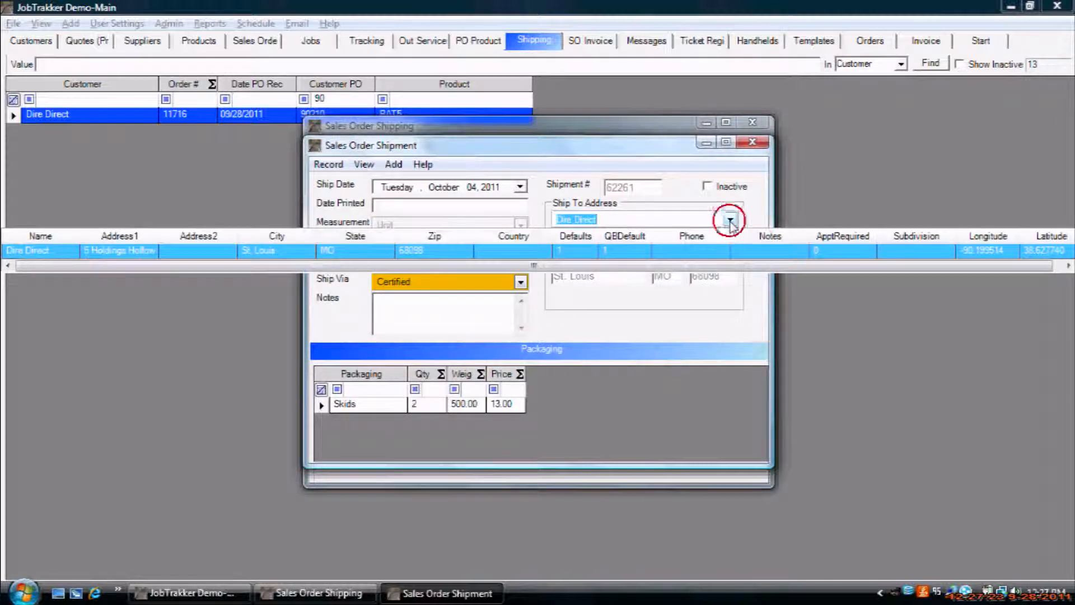
left_click(729, 220)
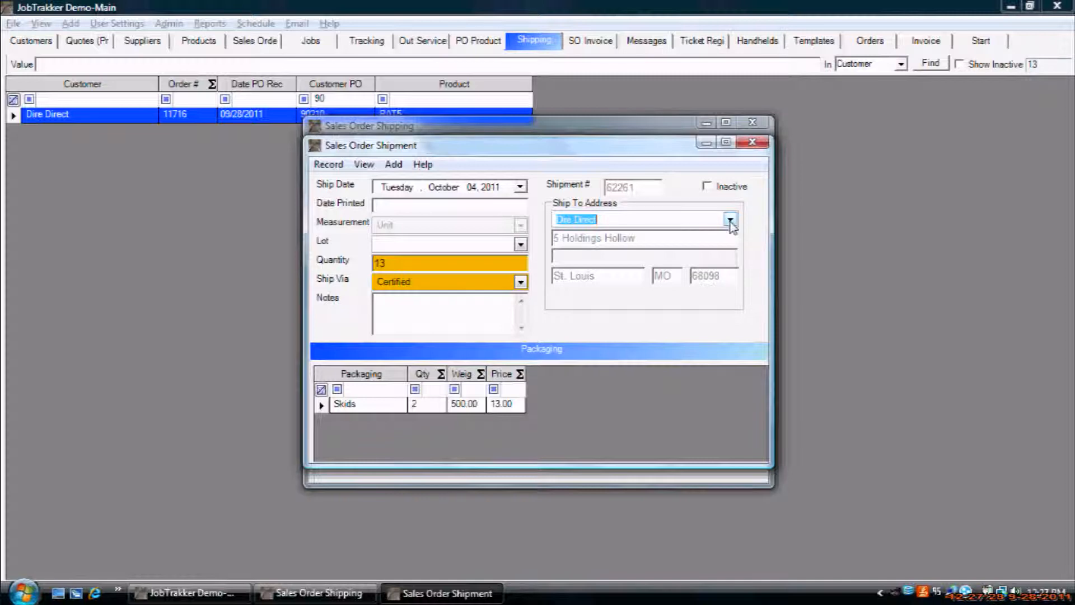
left_click(730, 219)
left_click(730, 219)
left_click(752, 142)
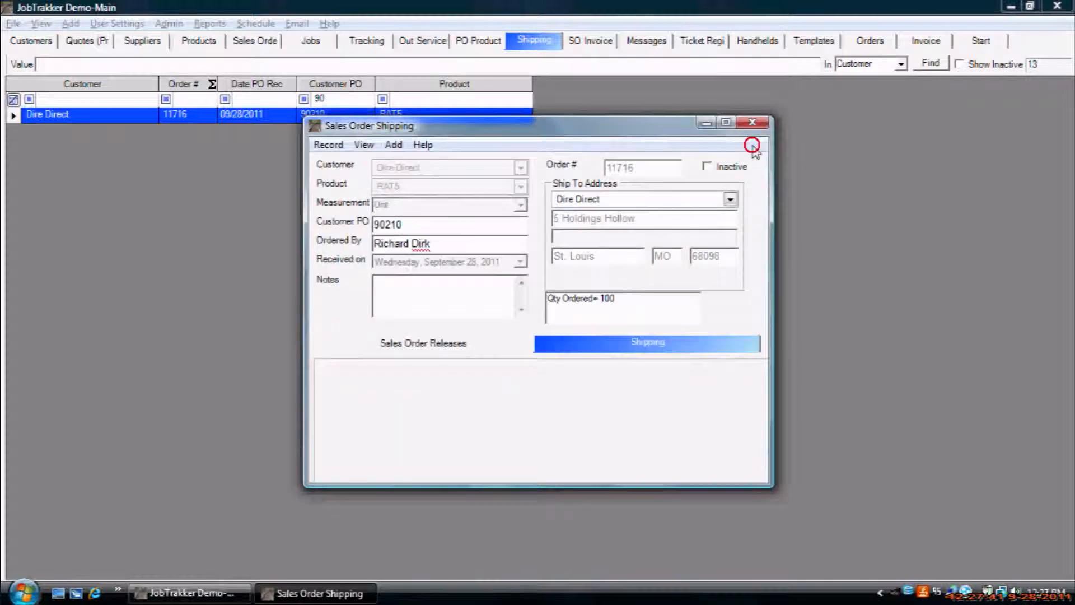
Examine the order's shipment list and the refreshed shipped quantities of its sales order releases, and close the order
left_click(570, 338)
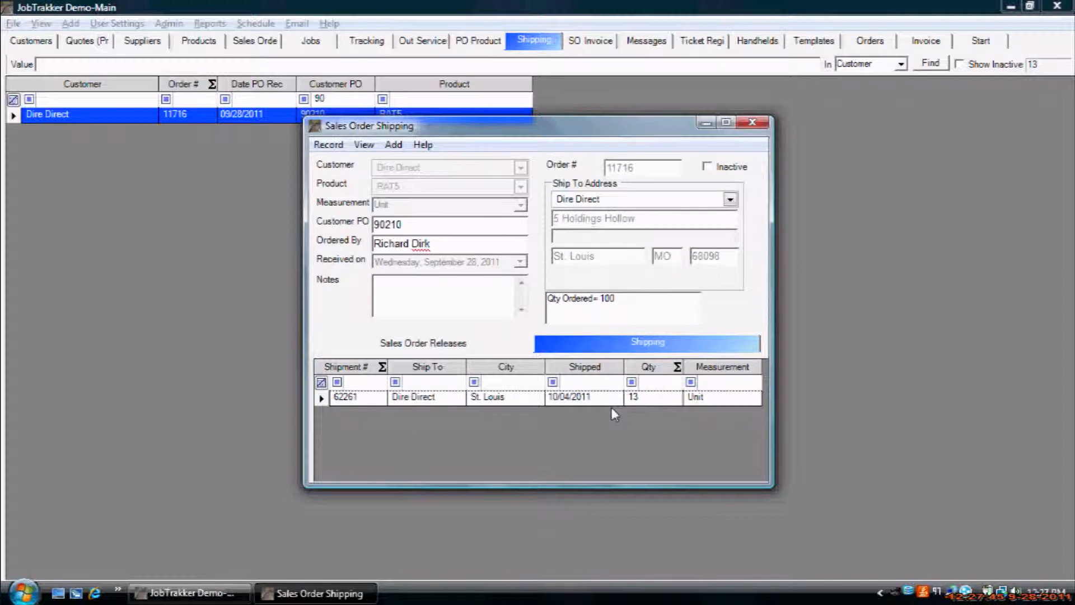
left_click(499, 350)
left_click(364, 145)
left_click(372, 165)
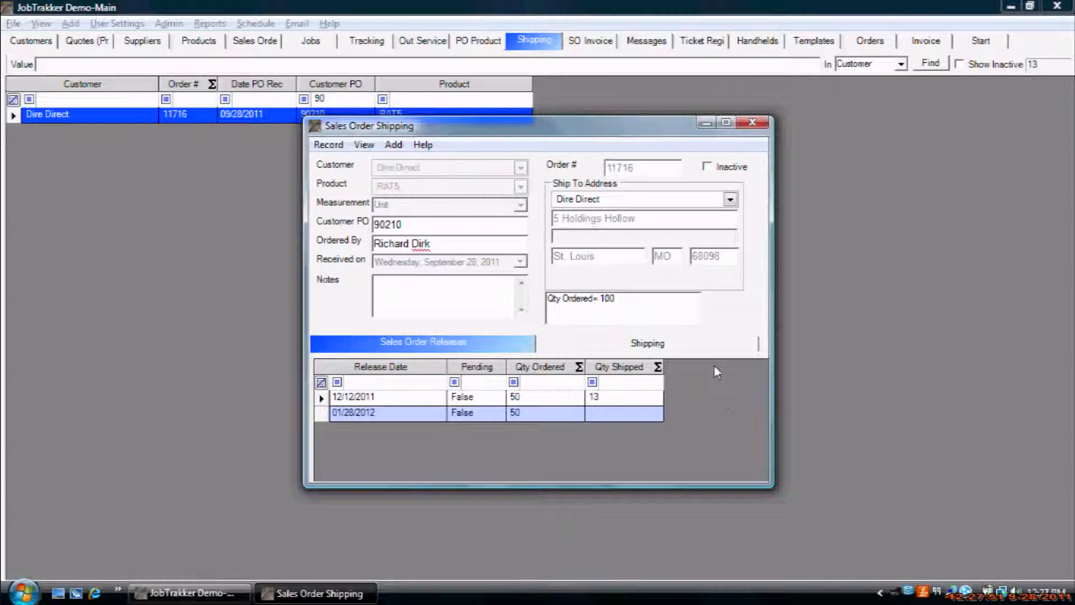
left_click(529, 397)
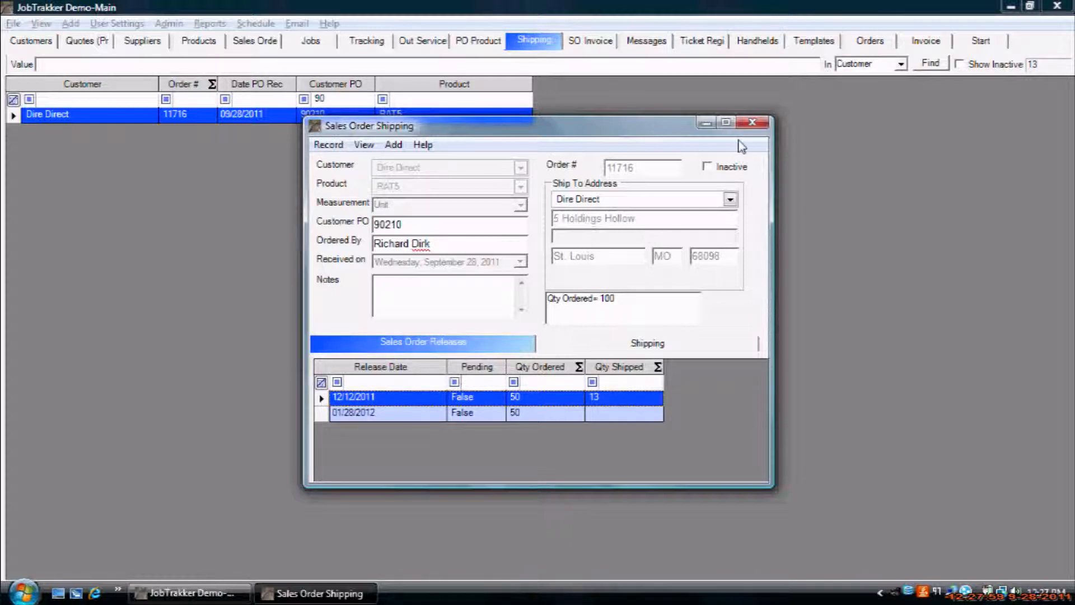
left_click(753, 124)
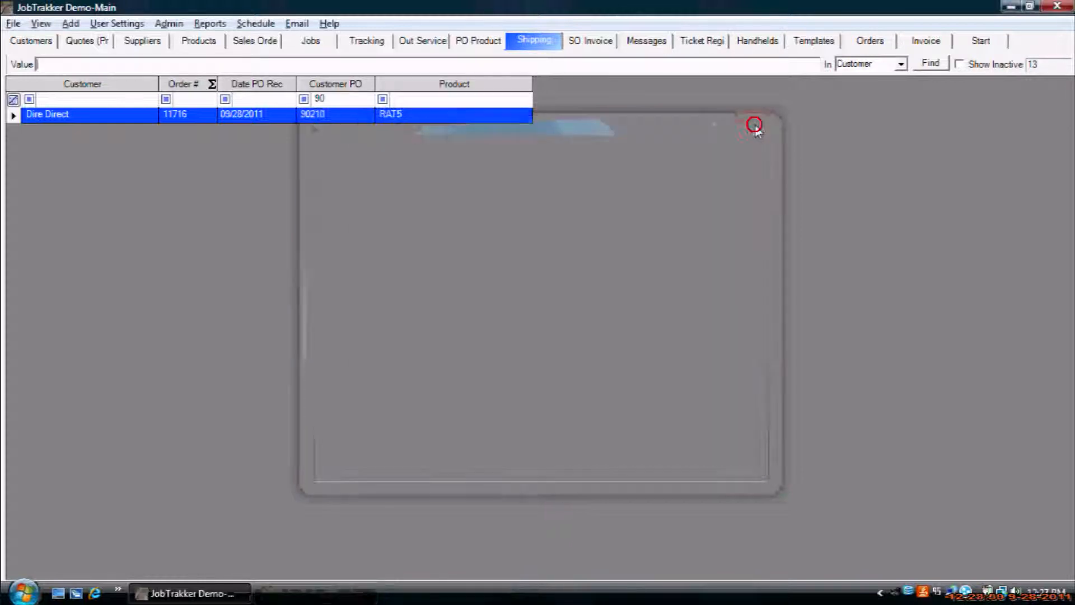
Refresh the sales order invoice list and open the invoice for the Dire Direct shipment
left_click(591, 43)
left_click(930, 62)
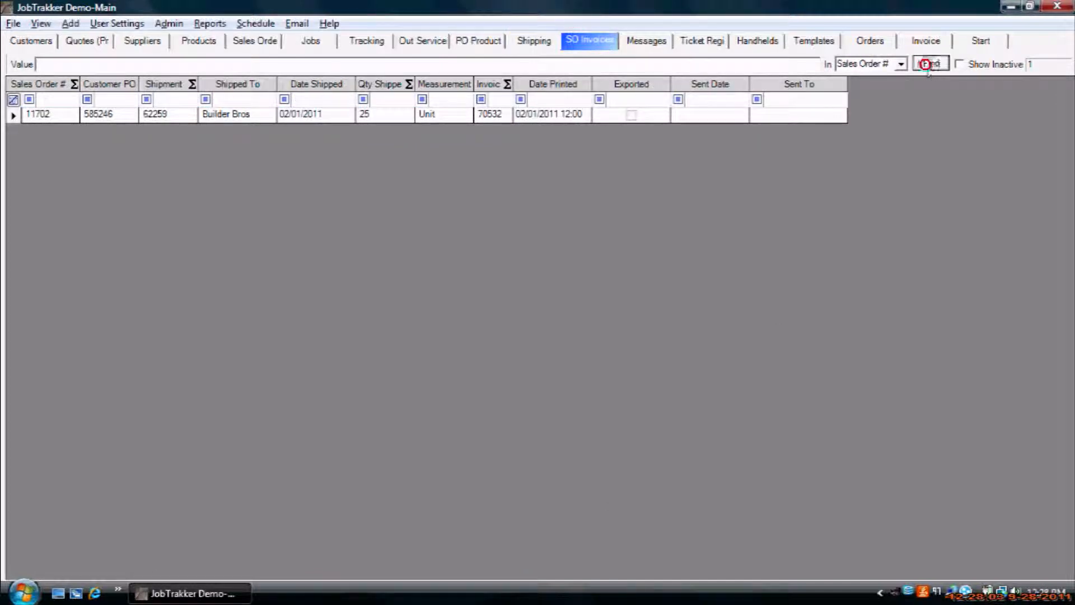
left_click(206, 133)
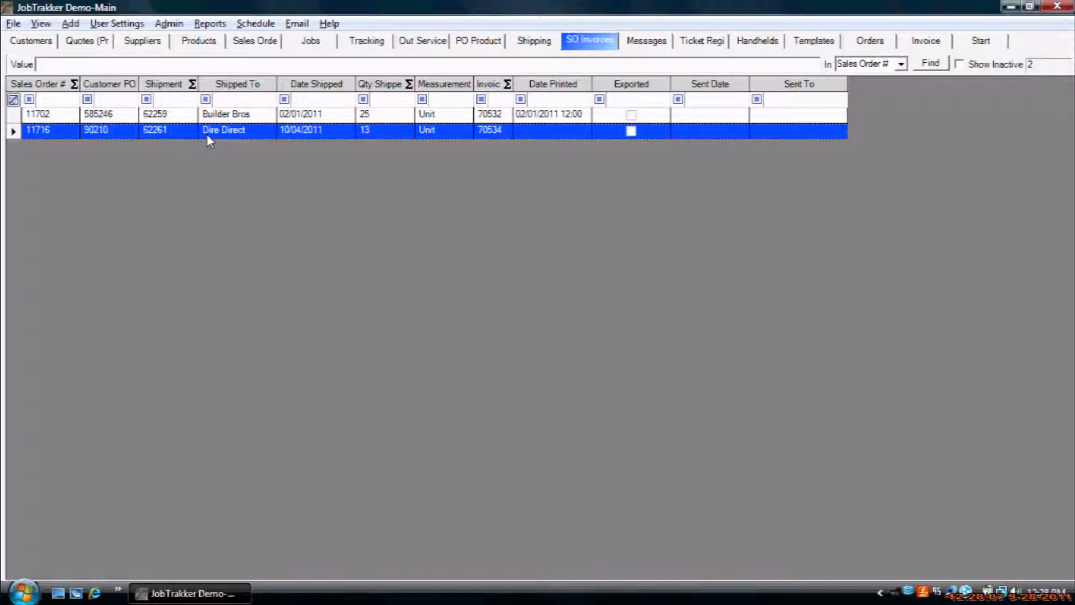
double_click(207, 133)
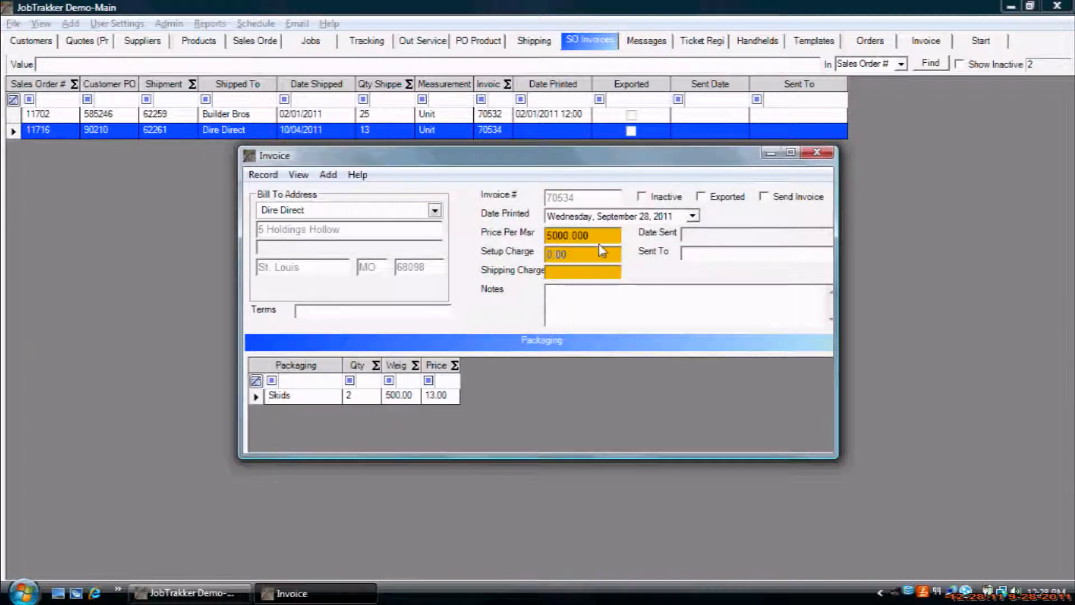
Set the invoice's shipping charge to 0 and look through its save and print commands
left_click(582, 270)
type("0")
left_click(263, 175)
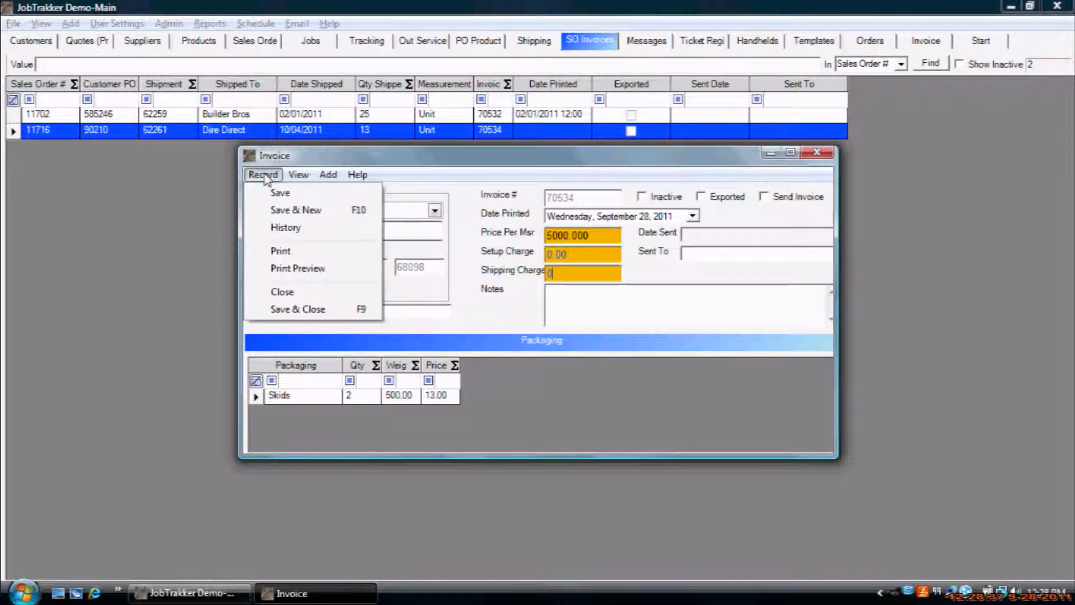
left_click(263, 174)
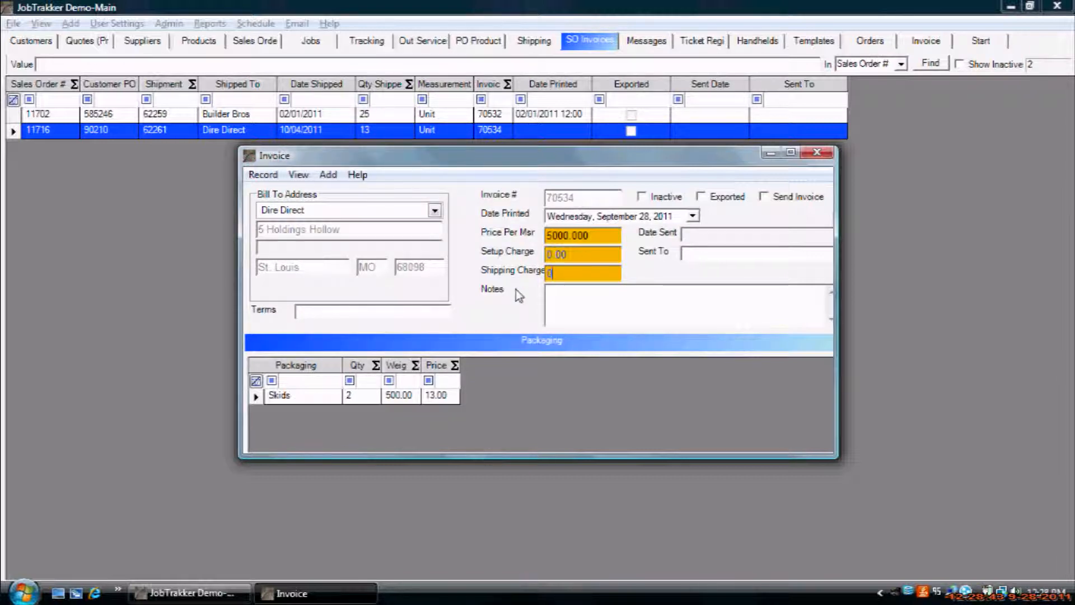
Flag the invoice with Send Invoice, leave Exported unchecked, and close it with its changes saved
left_click(779, 201)
left_click(728, 199)
left_click(728, 199)
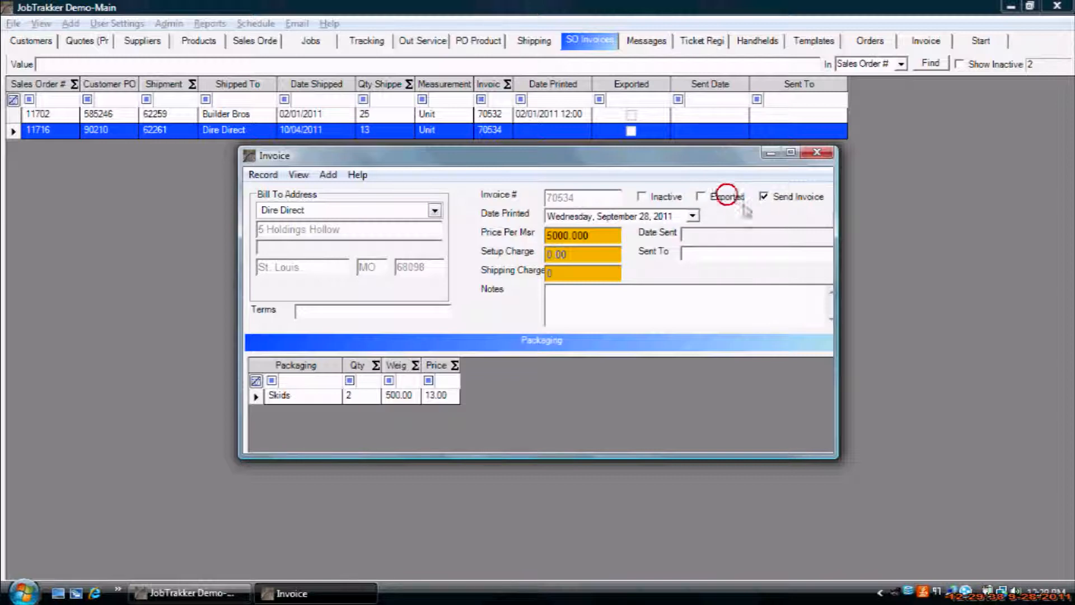
left_click(828, 159)
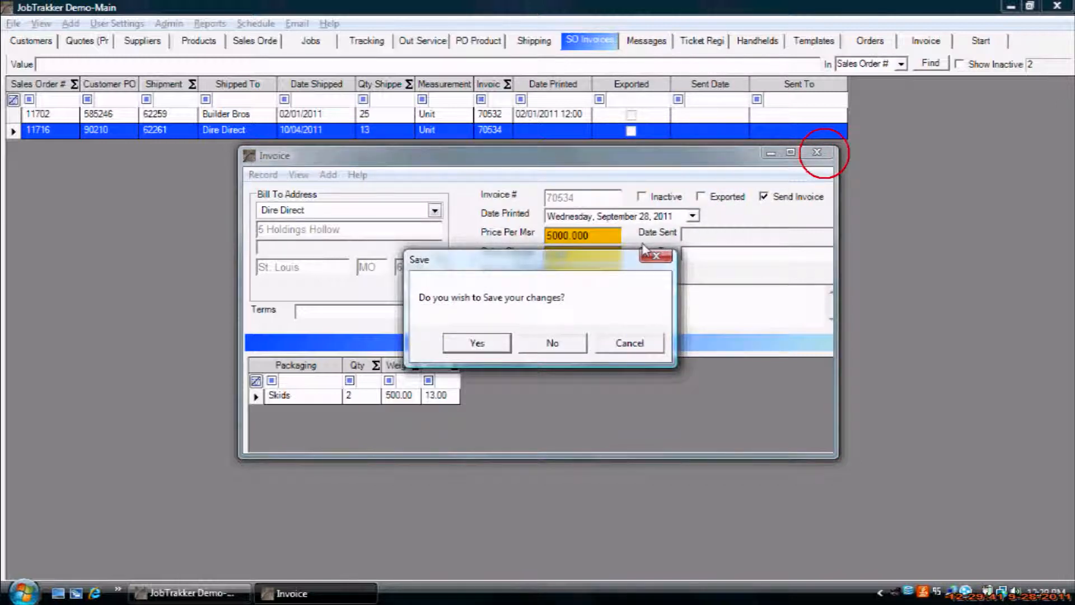
left_click(500, 346)
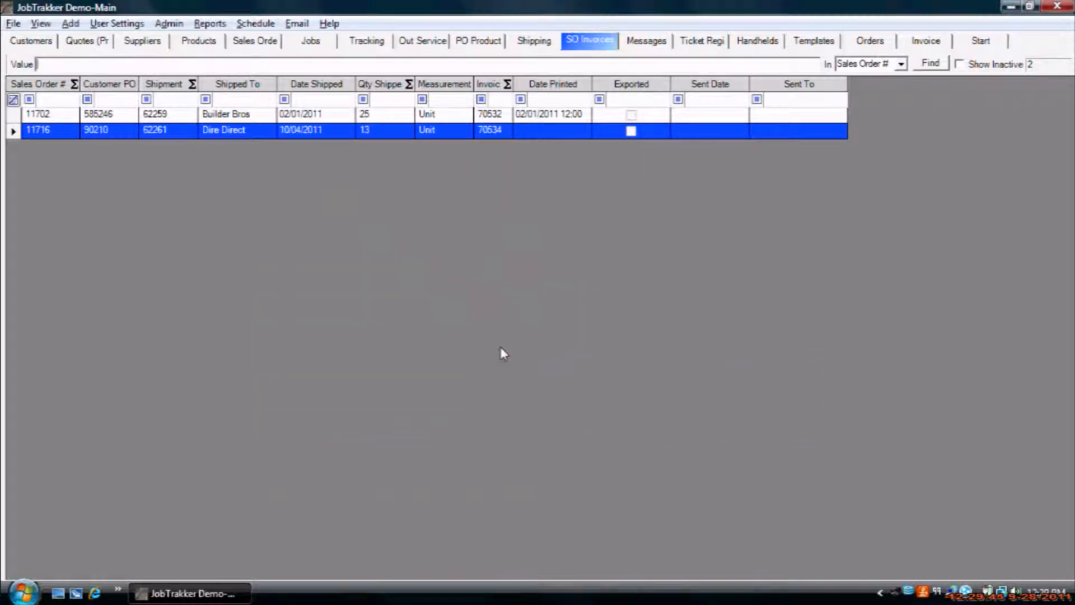